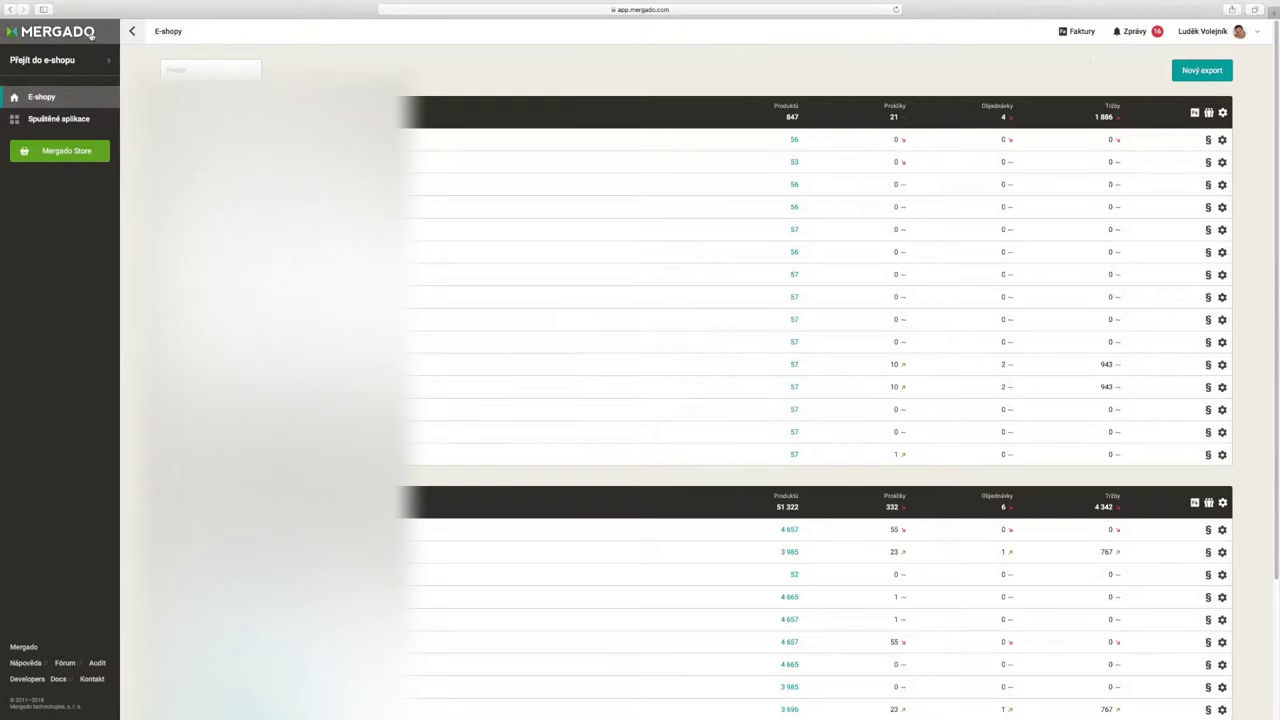
pyautogui.click(1200, 70)
pyautogui.click(805, 279)
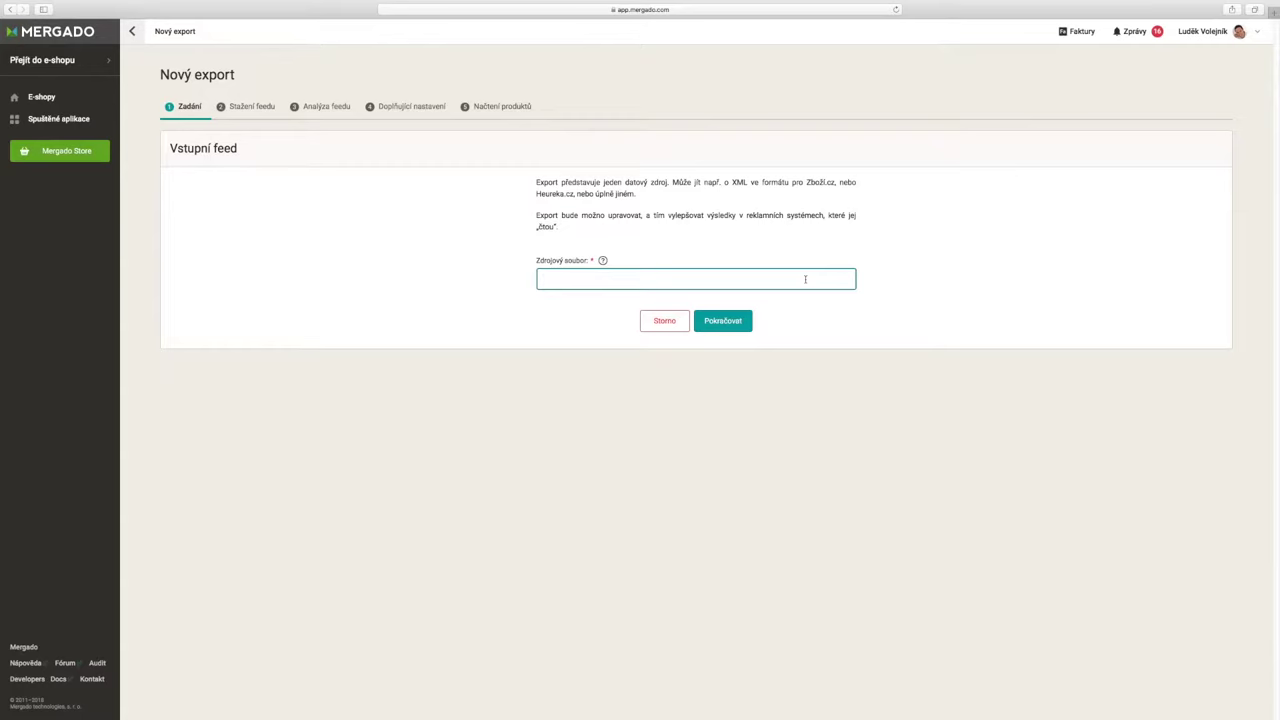
pyautogui.write('https://www.extrahrnky.cz/mergado_samba.xml')
pyautogui.click(739, 329)
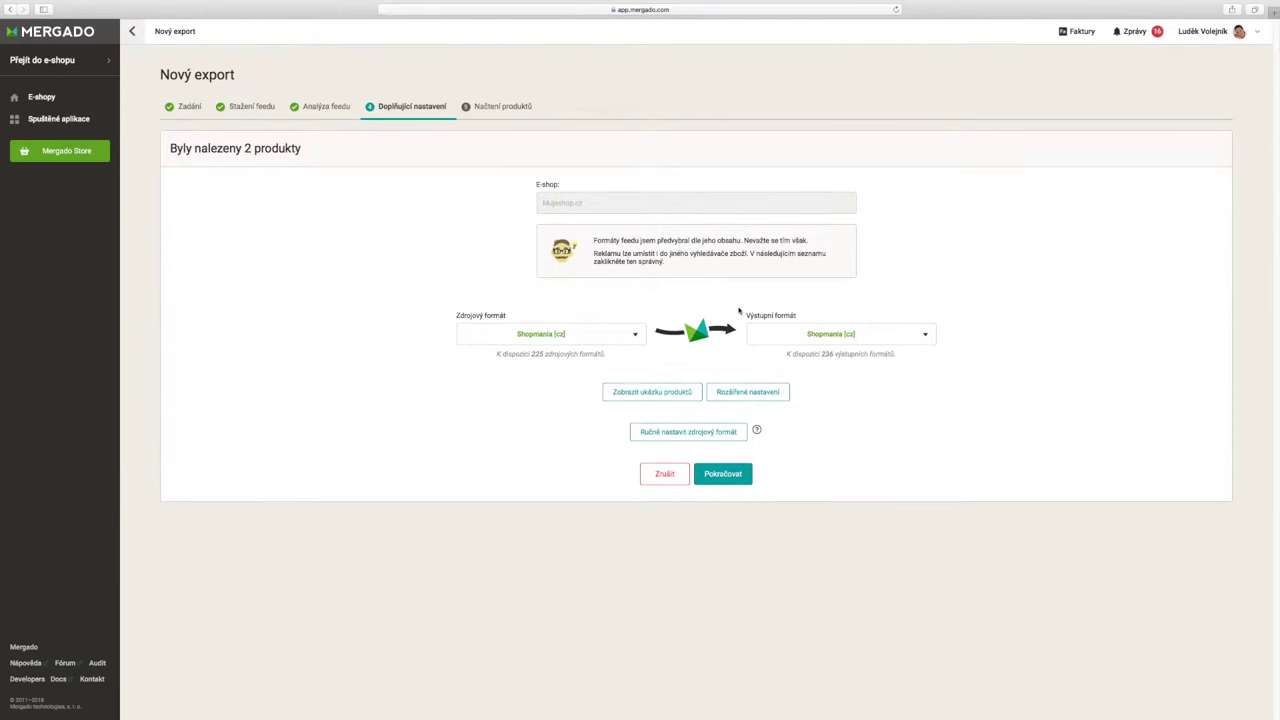
# - Set up the source format manually and name the export "Vlastní feed"
pyautogui.click(685, 434)
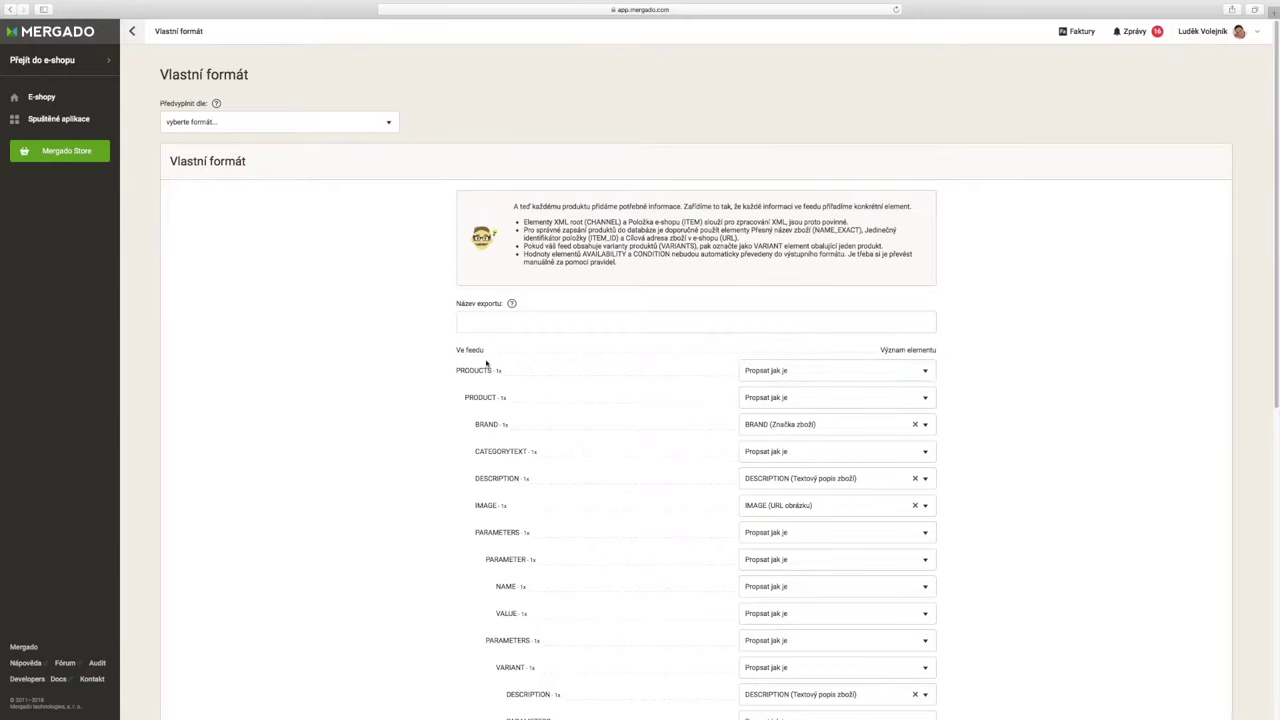
pyautogui.scroll(-2, 487, 363)
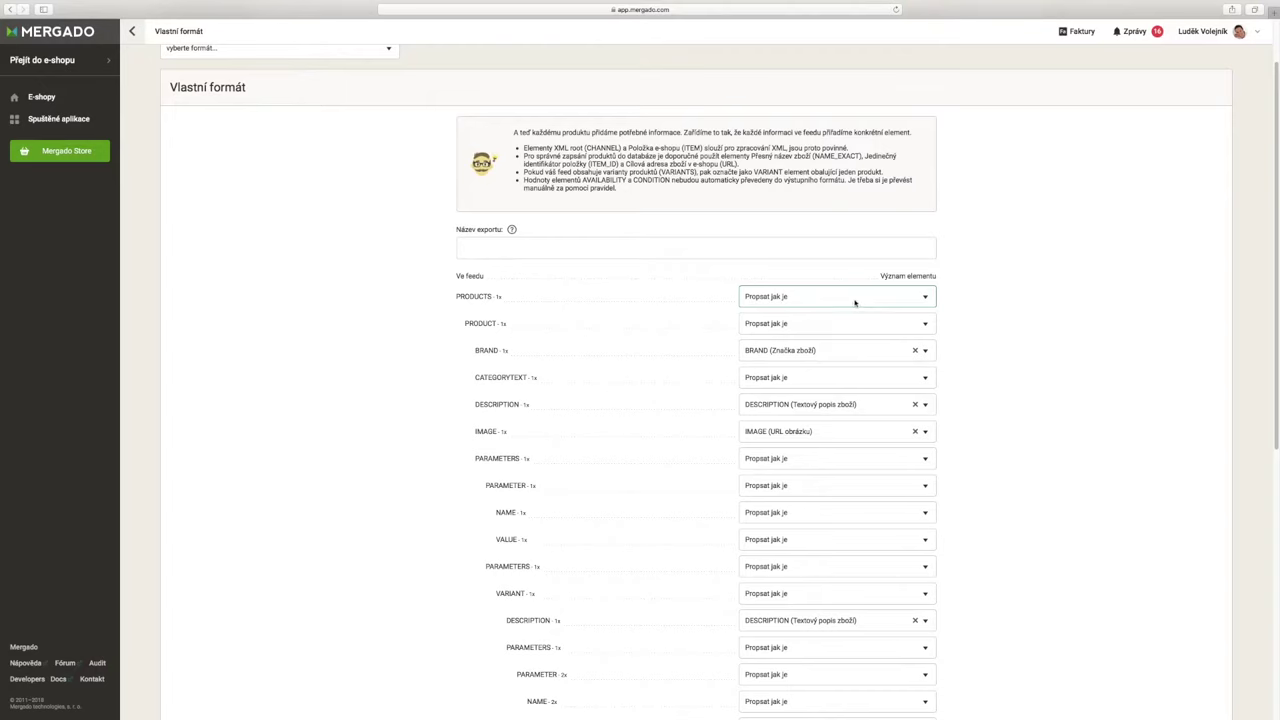
pyautogui.click(638, 250)
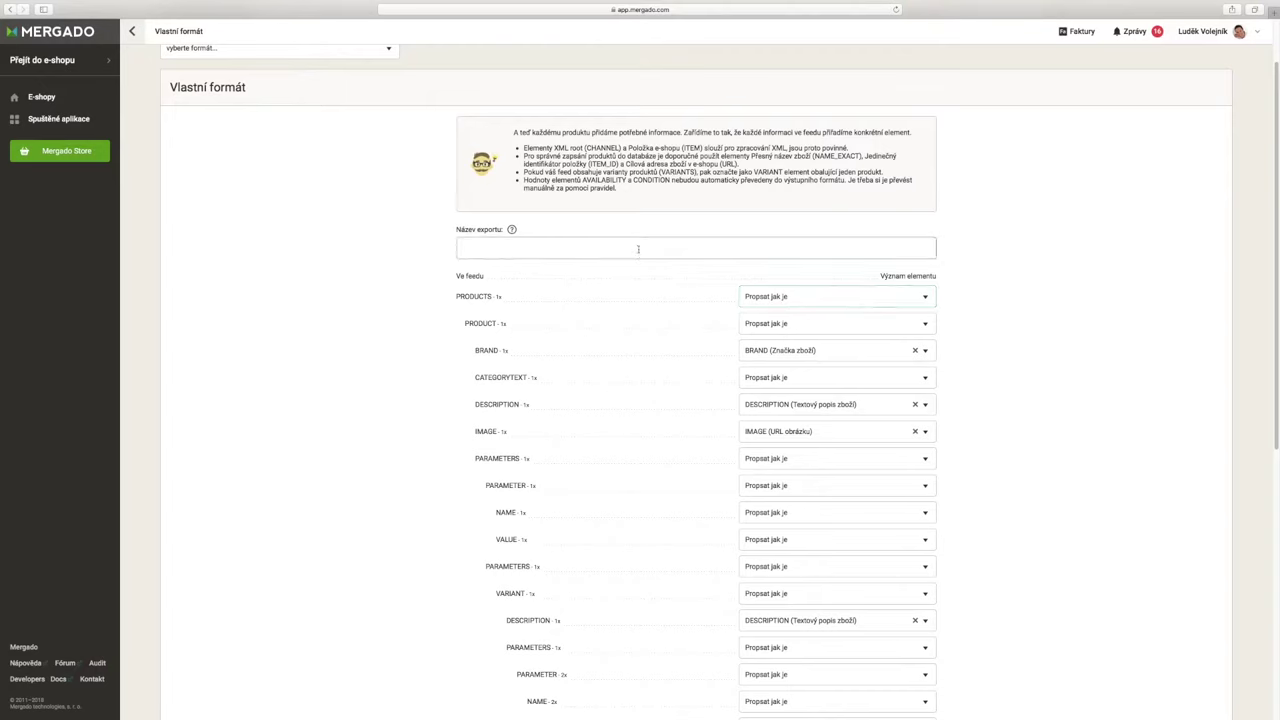
pyautogui.click(638, 249)
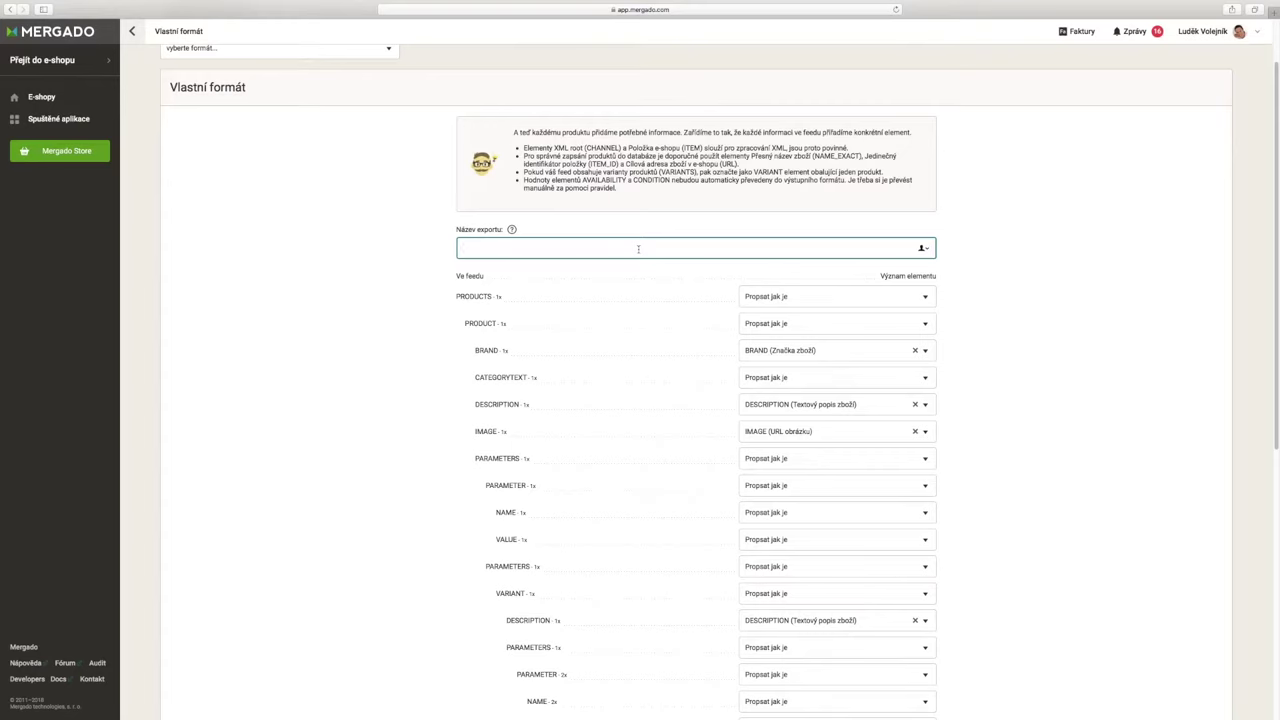
pyautogui.write('Vlastní feed')
# - Map the PRODUCTS element to CHANNEL (XML root) and the PRODUCT element to ITEM (Položka e-shopu)
pyautogui.moveTo(555, 148); pyautogui.dragTo(621, 148)
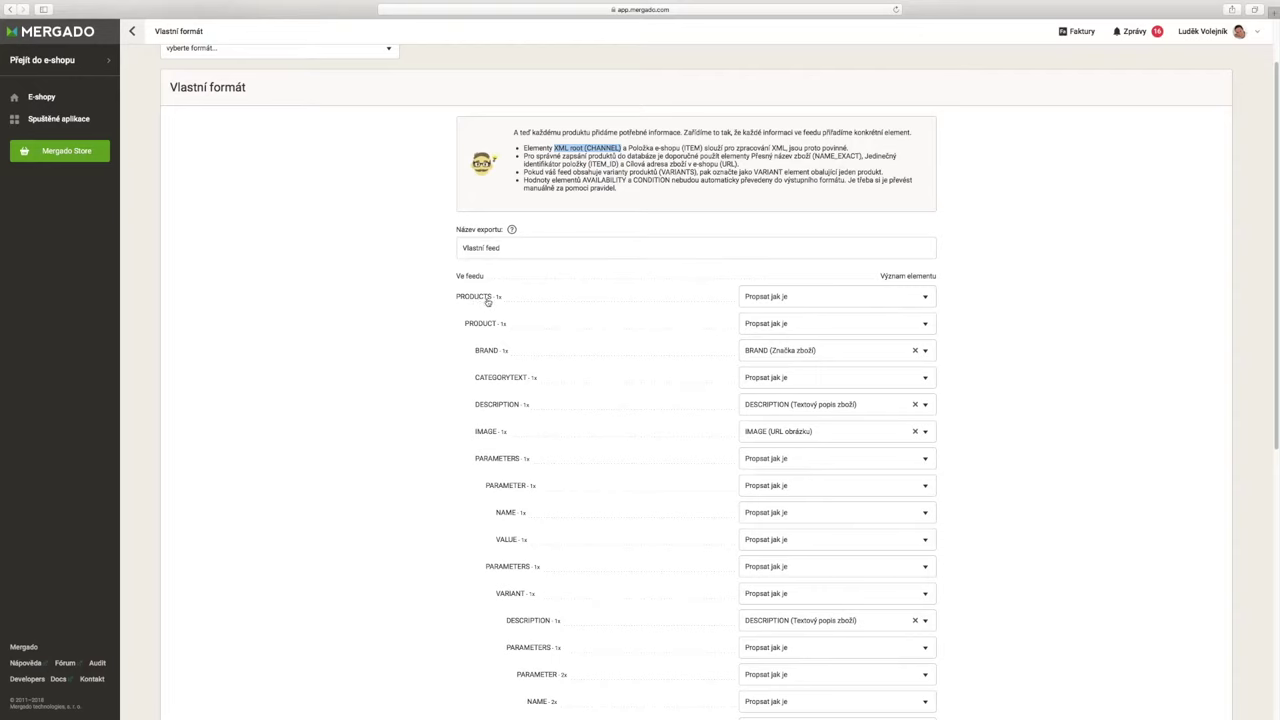
pyautogui.click(757, 296)
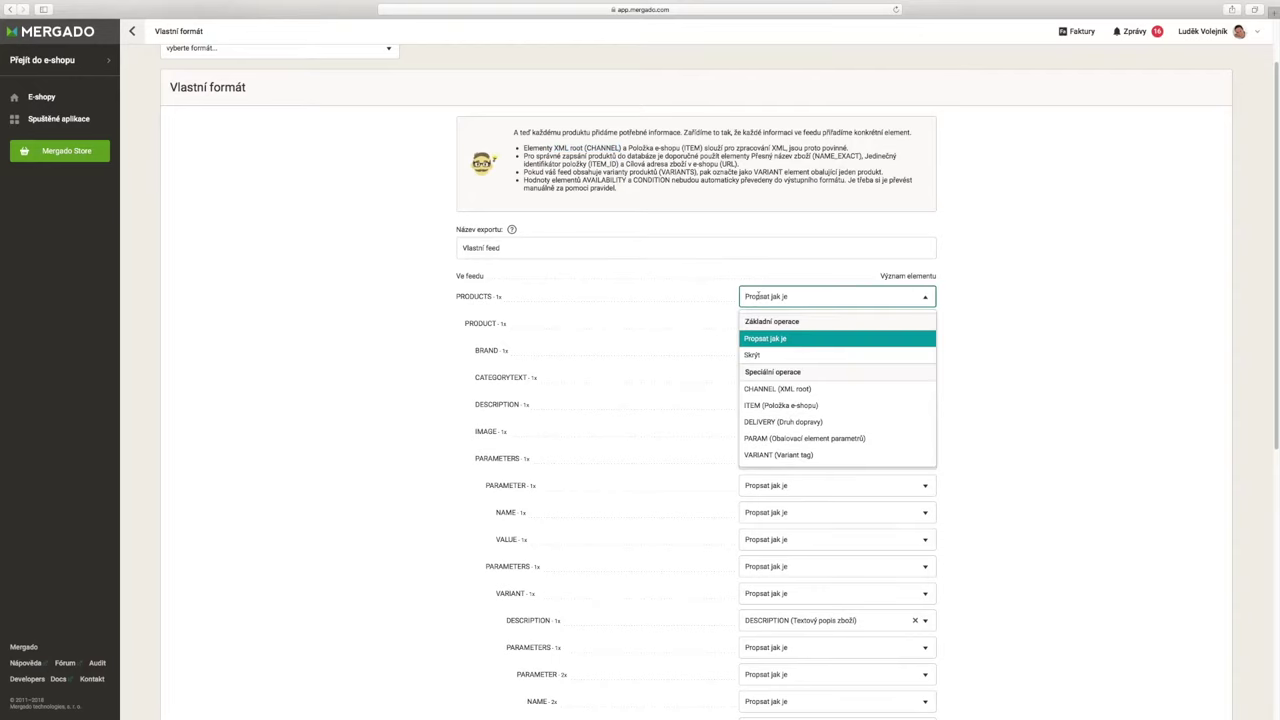
pyautogui.click(785, 390)
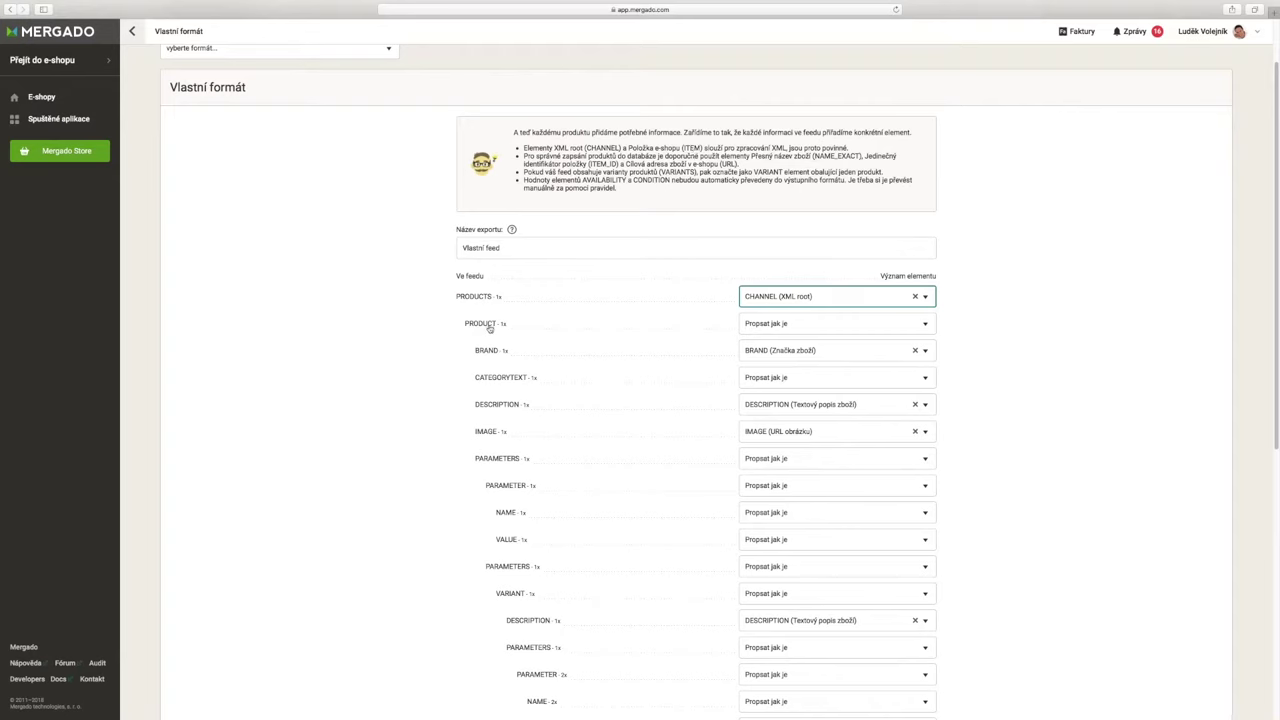
pyautogui.click(827, 324)
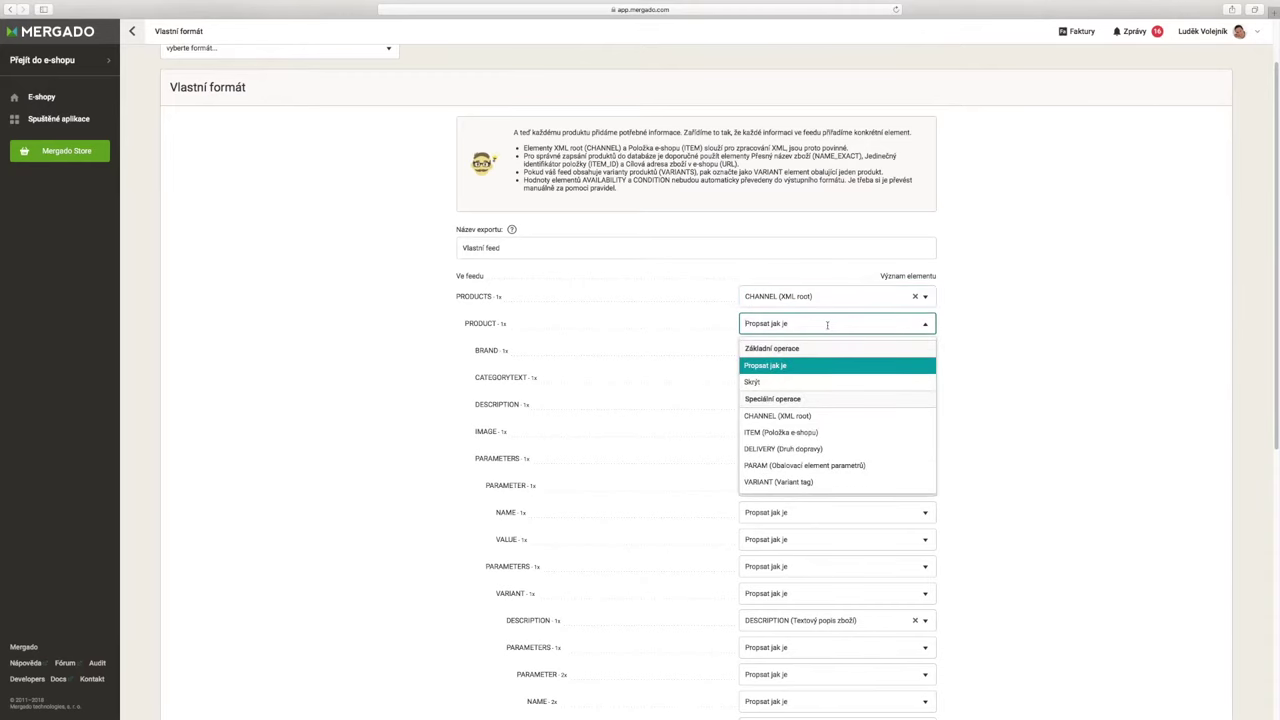
pyautogui.click(814, 433)
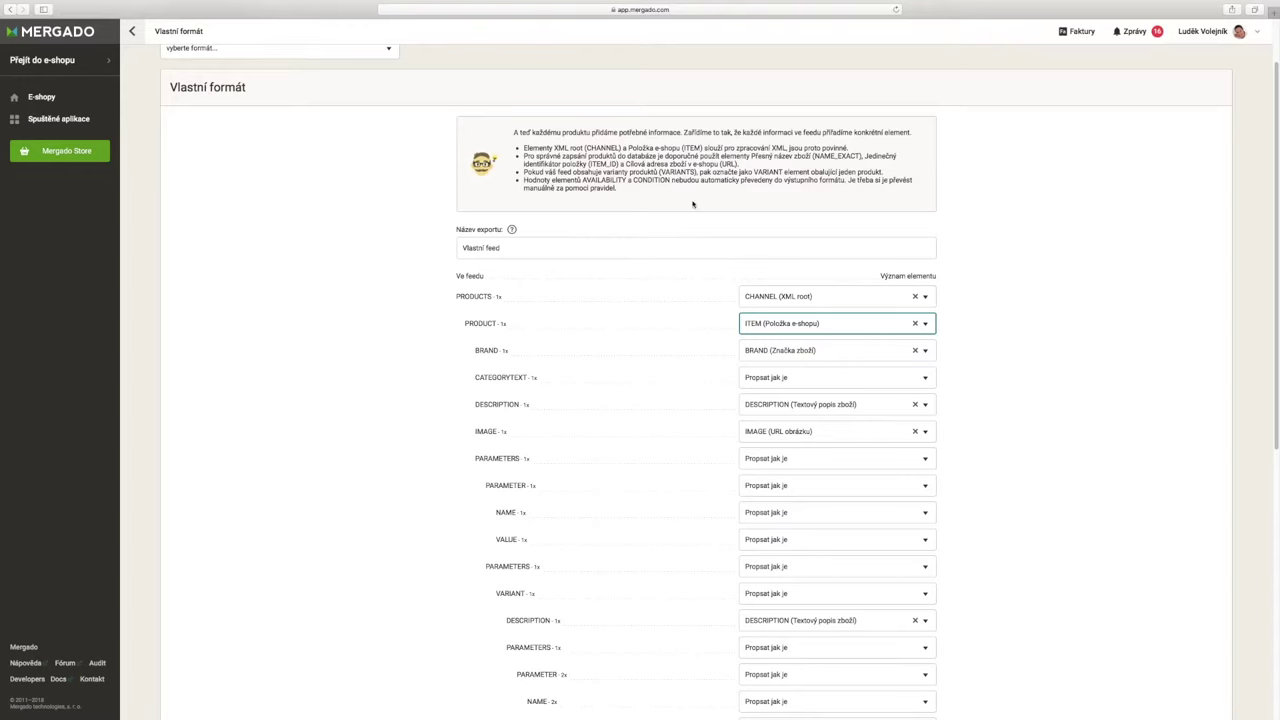
# - Map the product-level PRODUCT_ID to ITEM_ID (Jedinečný identifikátor položky) and TITLE to NAME_EXACT (Přesný název zboží)
pyautogui.moveTo(774, 157); pyautogui.dragTo(863, 156)
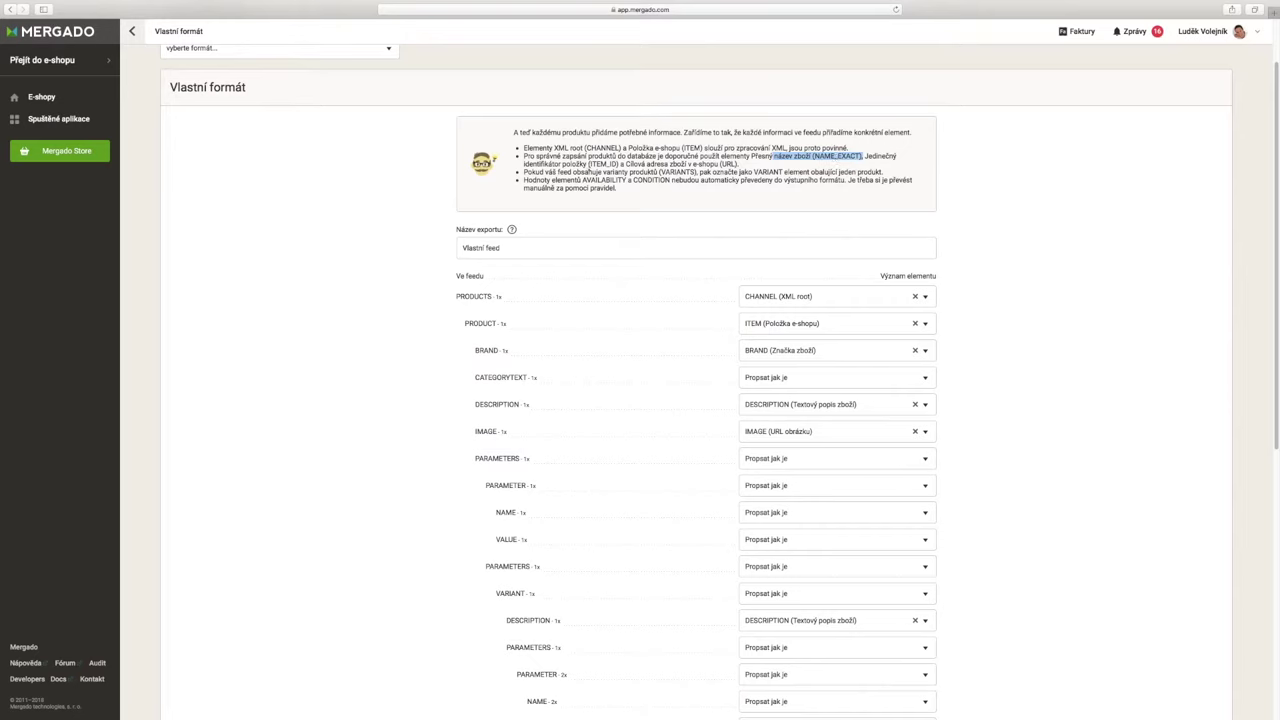
pyautogui.moveTo(589, 164); pyautogui.dragTo(618, 164)
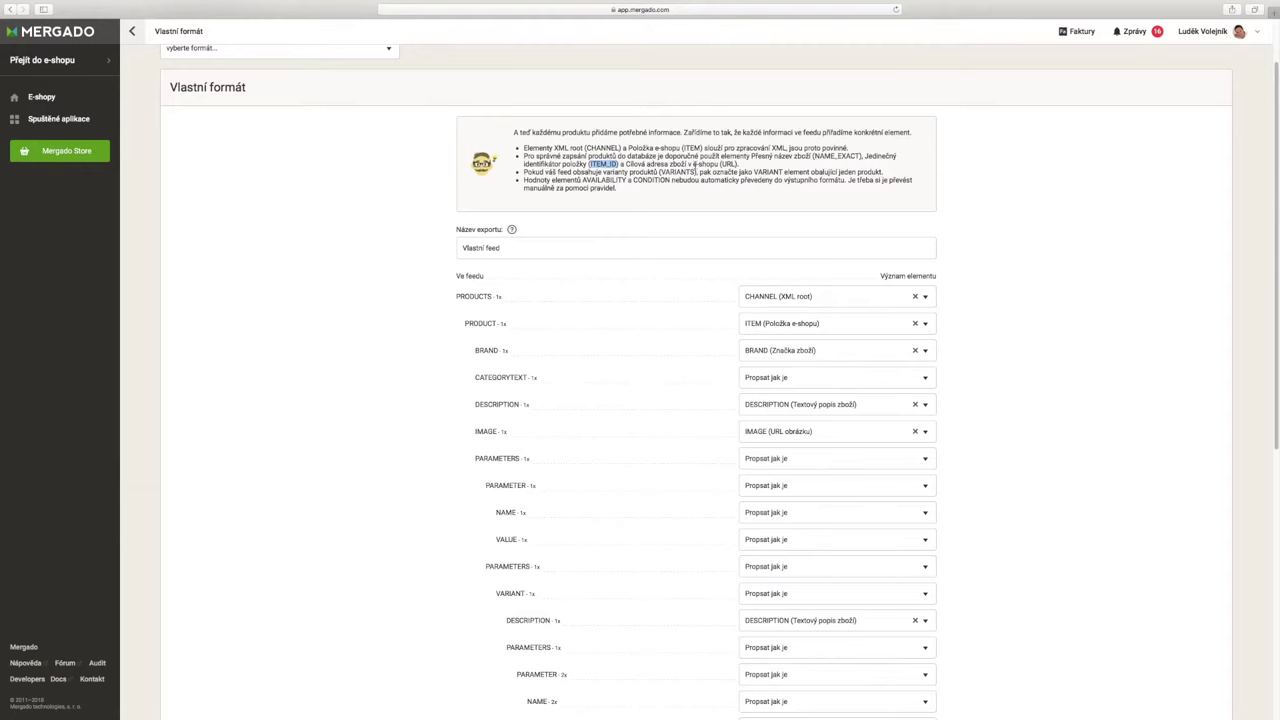
pyautogui.moveTo(720, 164); pyautogui.dragTo(736, 164)
pyautogui.scroll(-1, 718, 449)
pyautogui.scroll(-5, 718, 449)
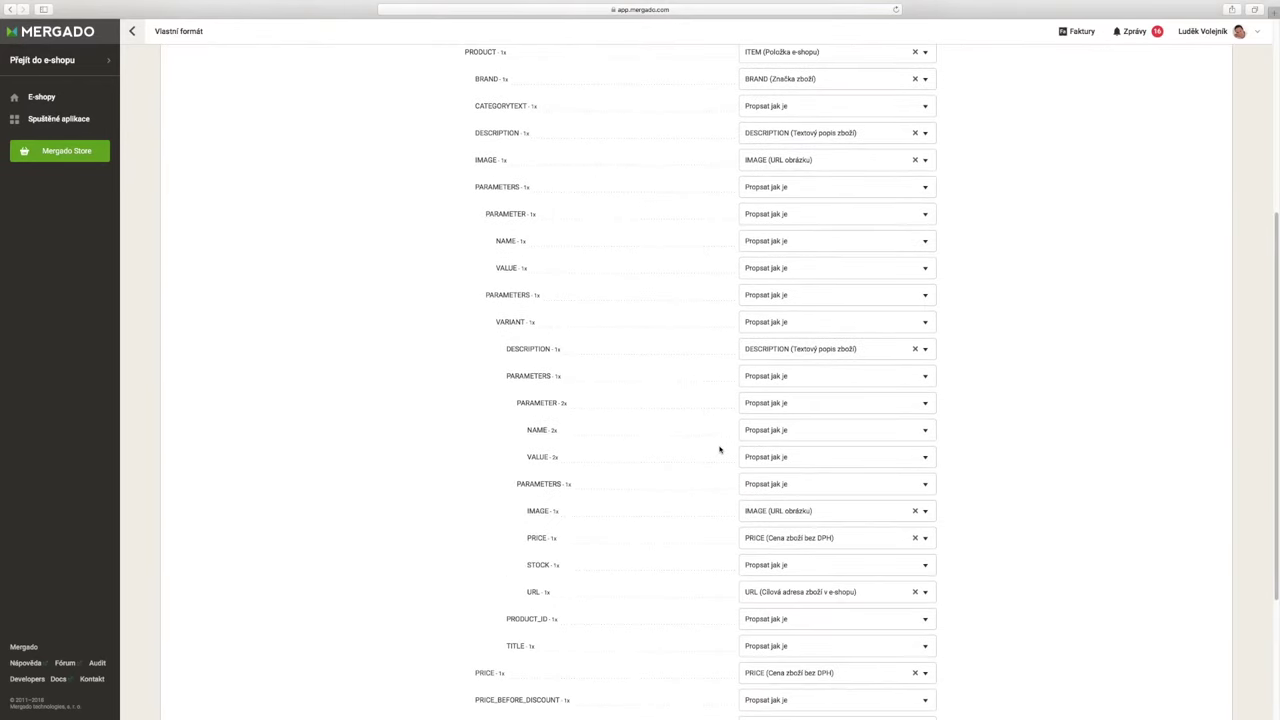
pyautogui.scroll(-3, 718, 449)
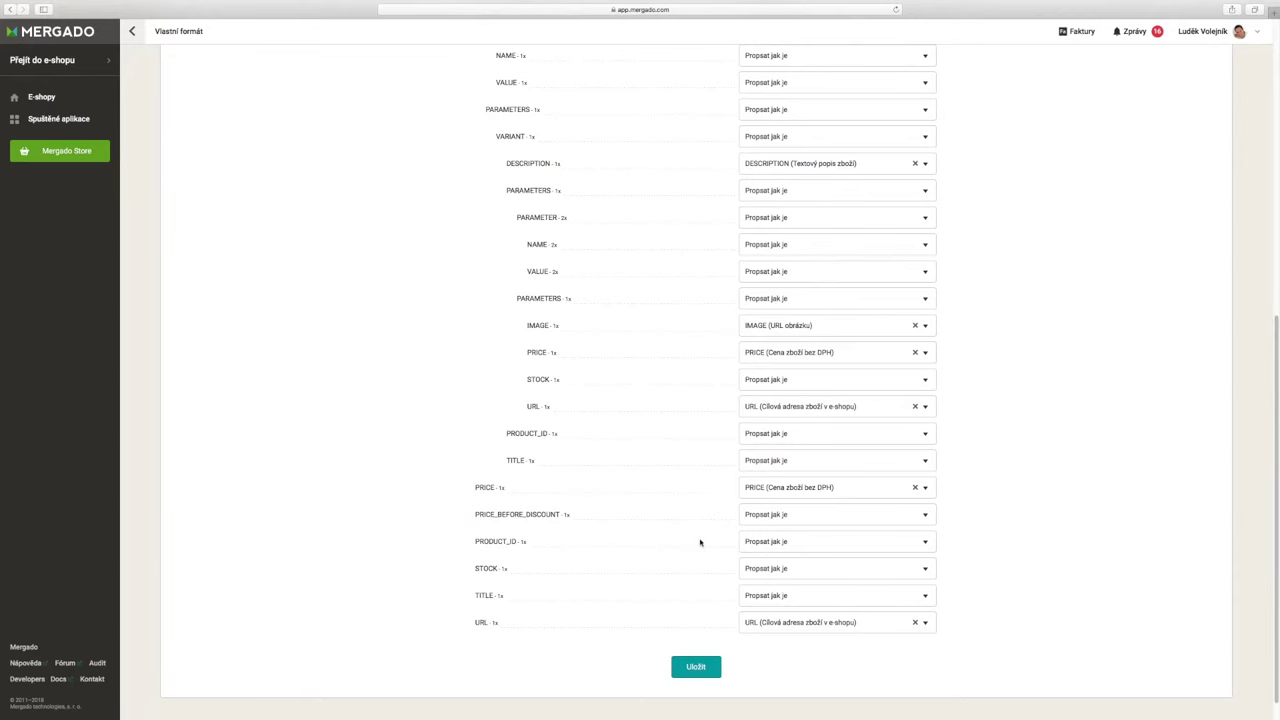
pyautogui.click(763, 545)
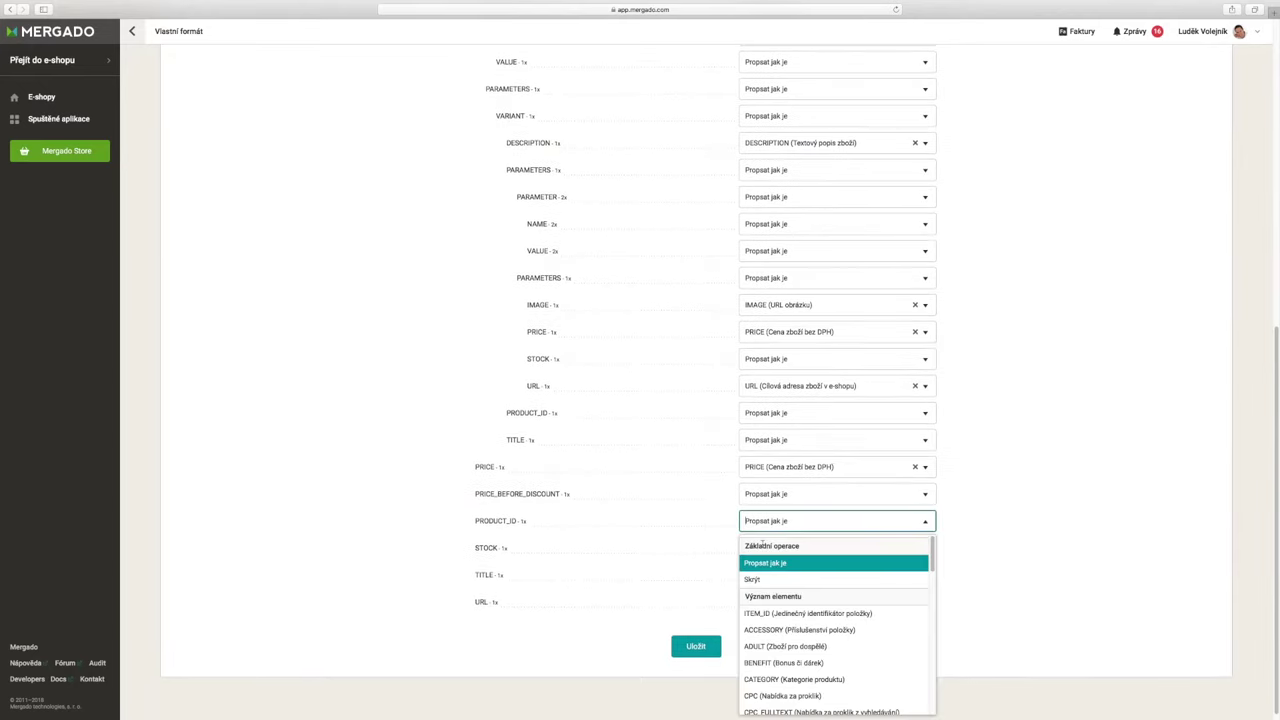
pyautogui.click(791, 615)
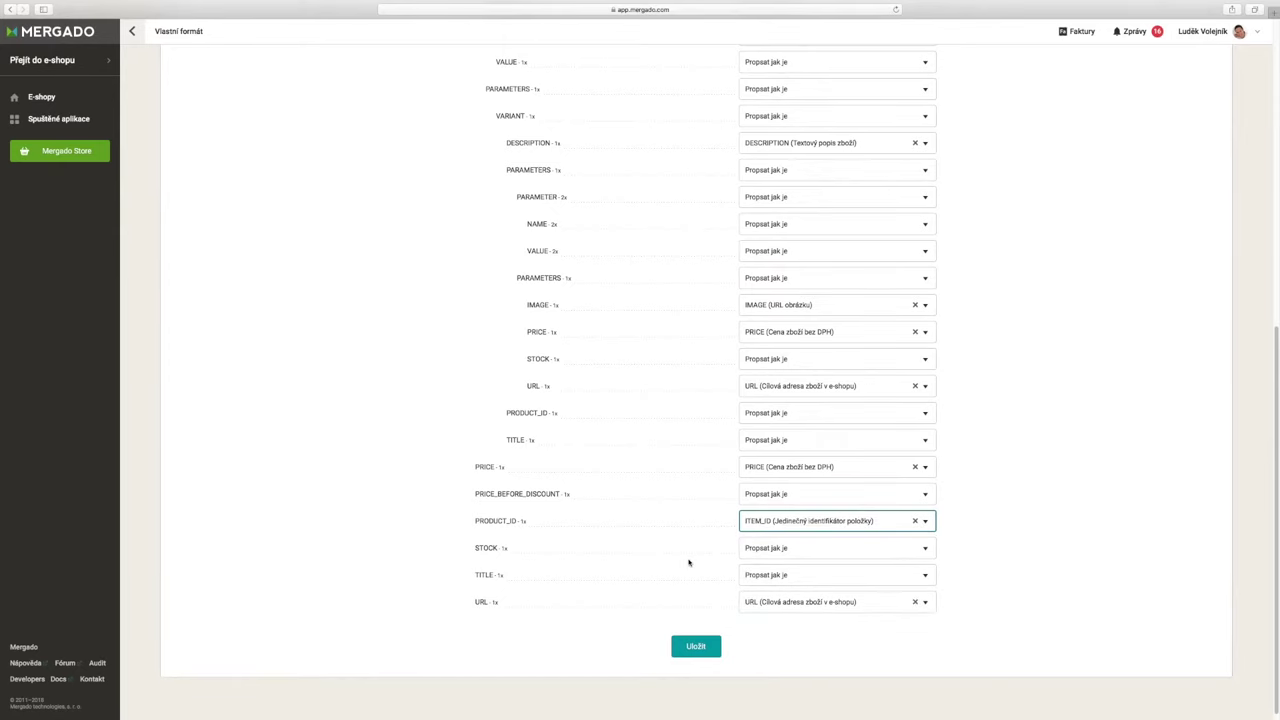
pyautogui.click(776, 578)
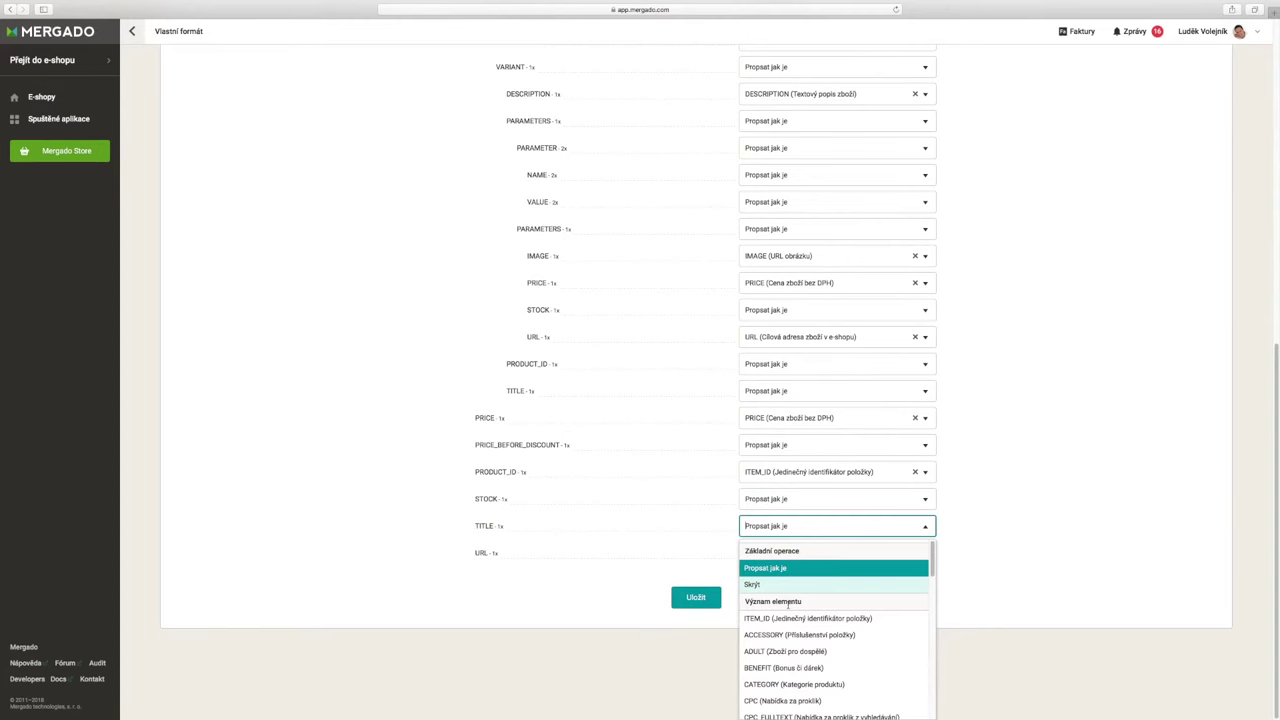
pyautogui.write('name')
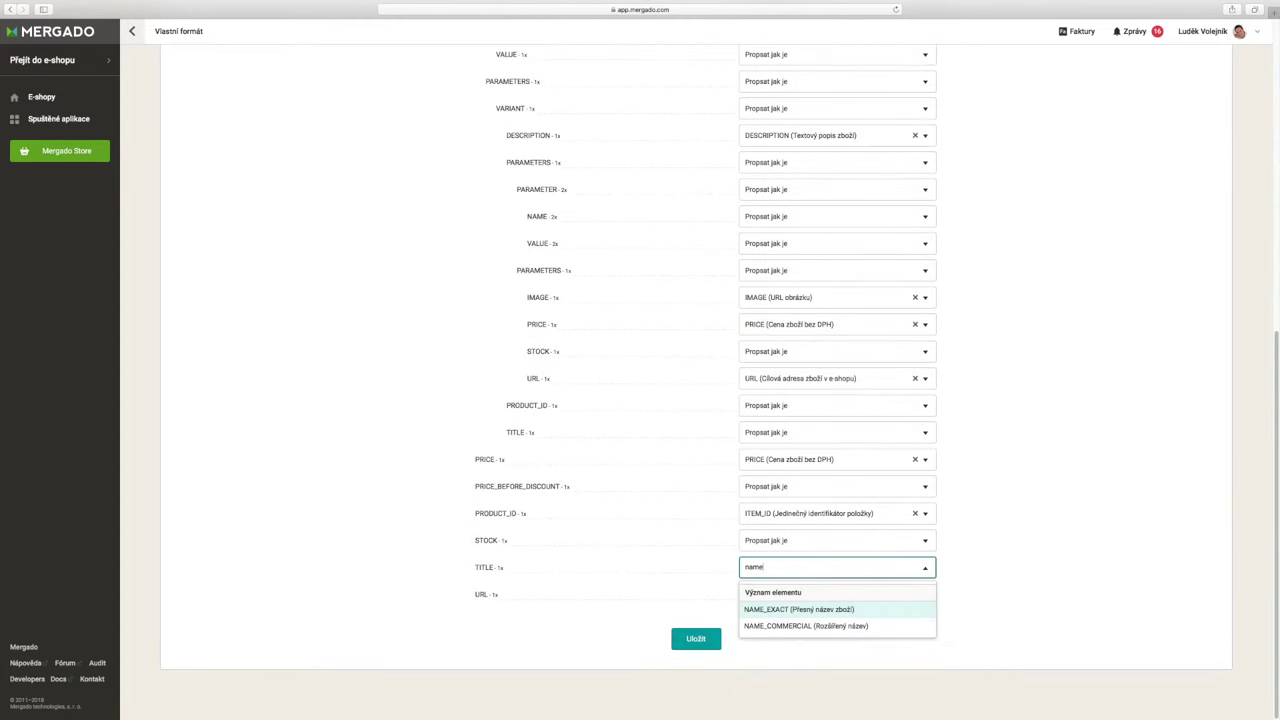
pyautogui.click(792, 610)
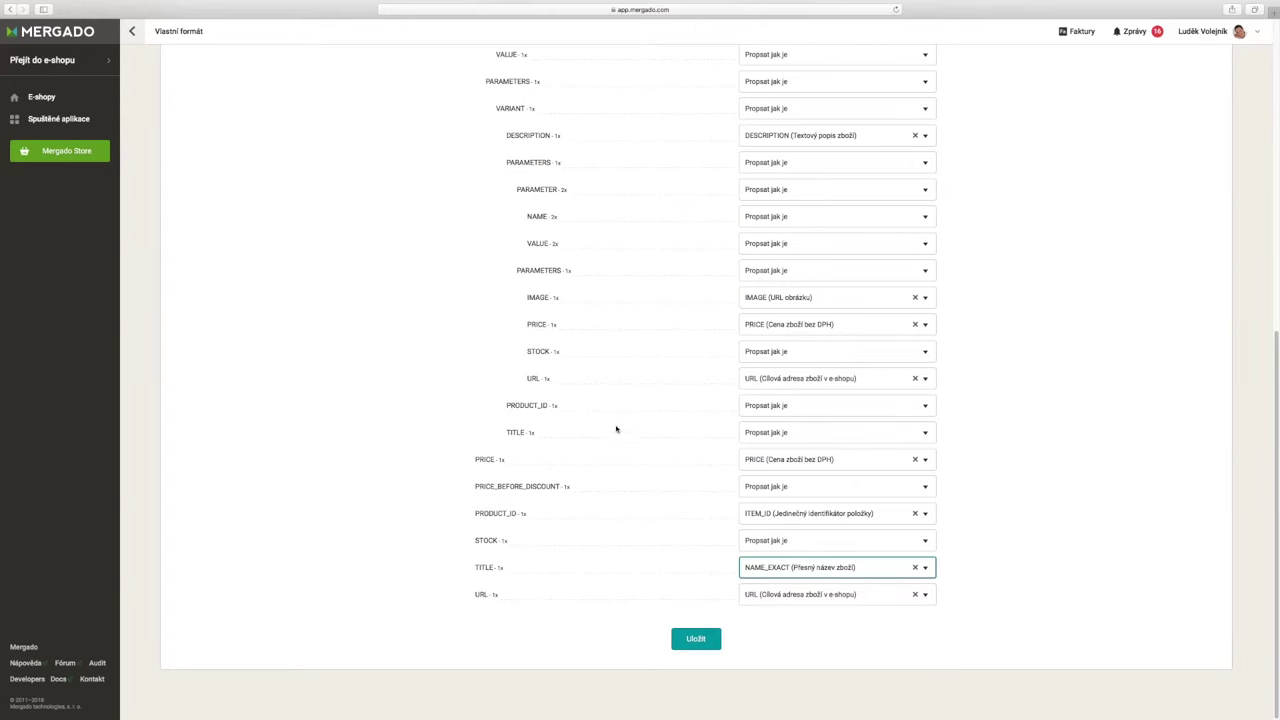
# - Review the variant instructions and the element mapping, and save the custom format
pyautogui.scroll(10, 616, 429)
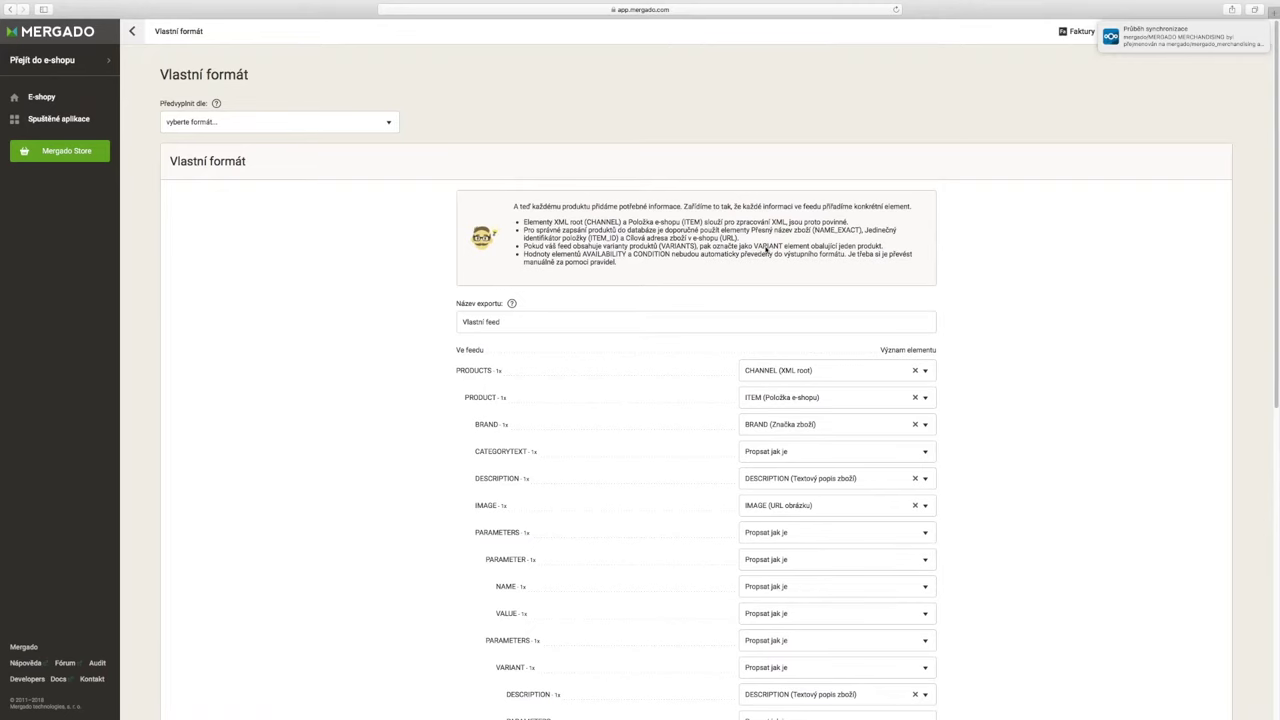
pyautogui.scroll(-5, 676, 432)
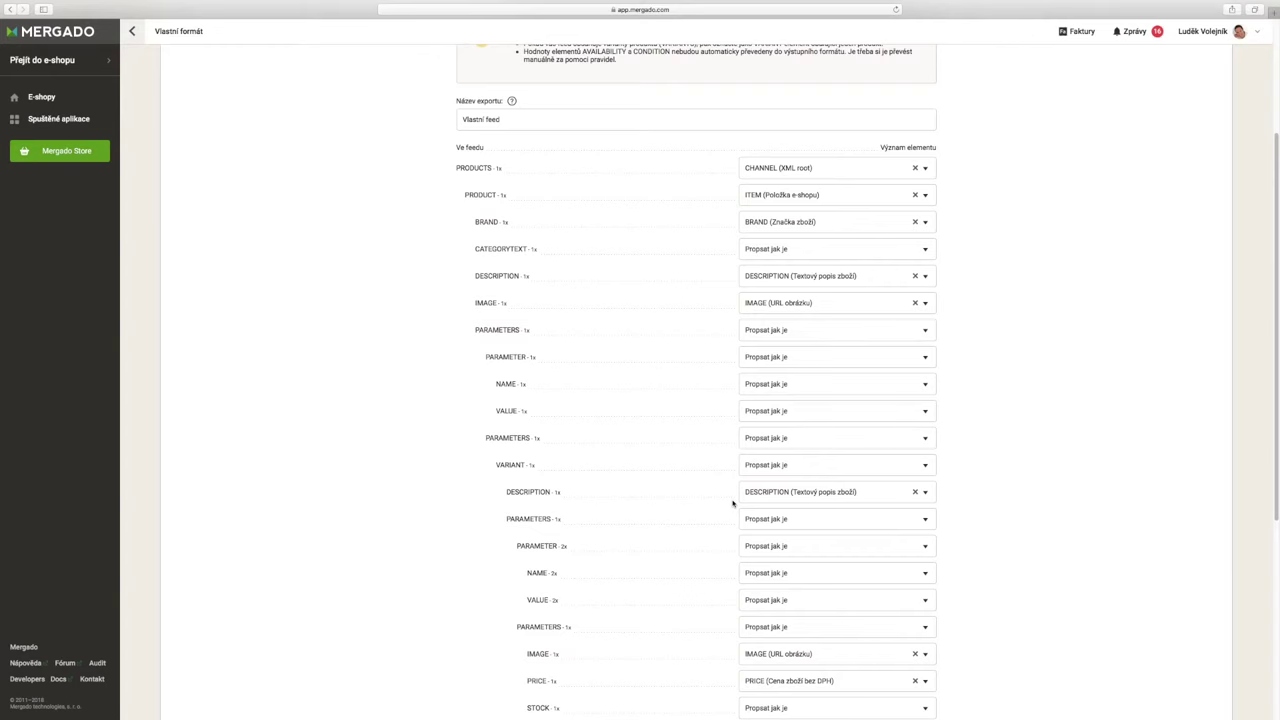
pyautogui.scroll(-10, 732, 503)
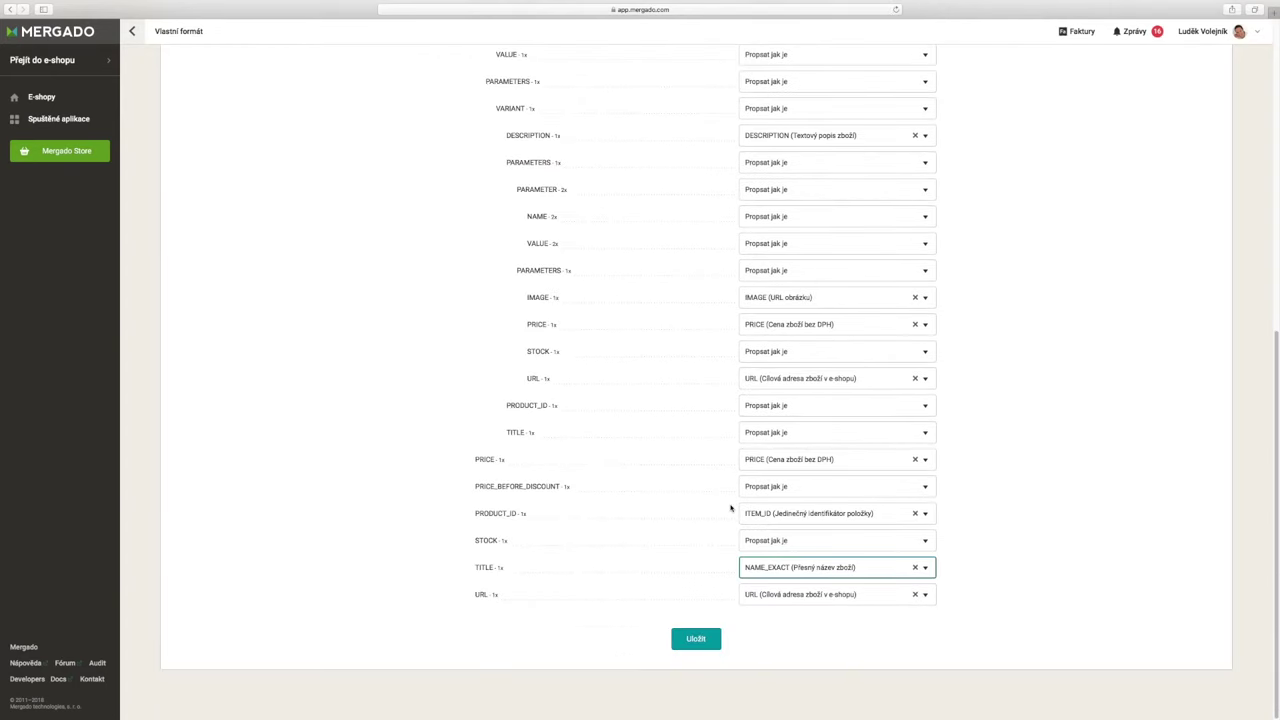
pyautogui.click(703, 645)
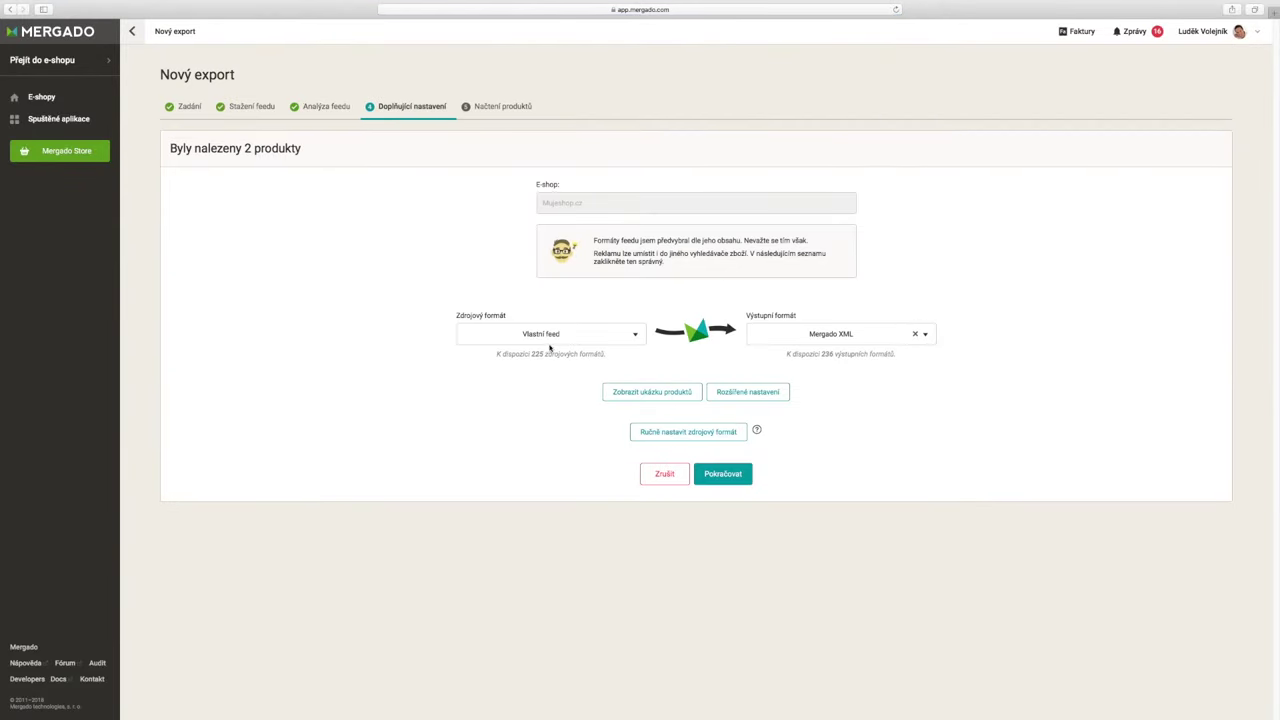
# - Reopen the manual source format to check its element mapping, and save it again
pyautogui.click(669, 437)
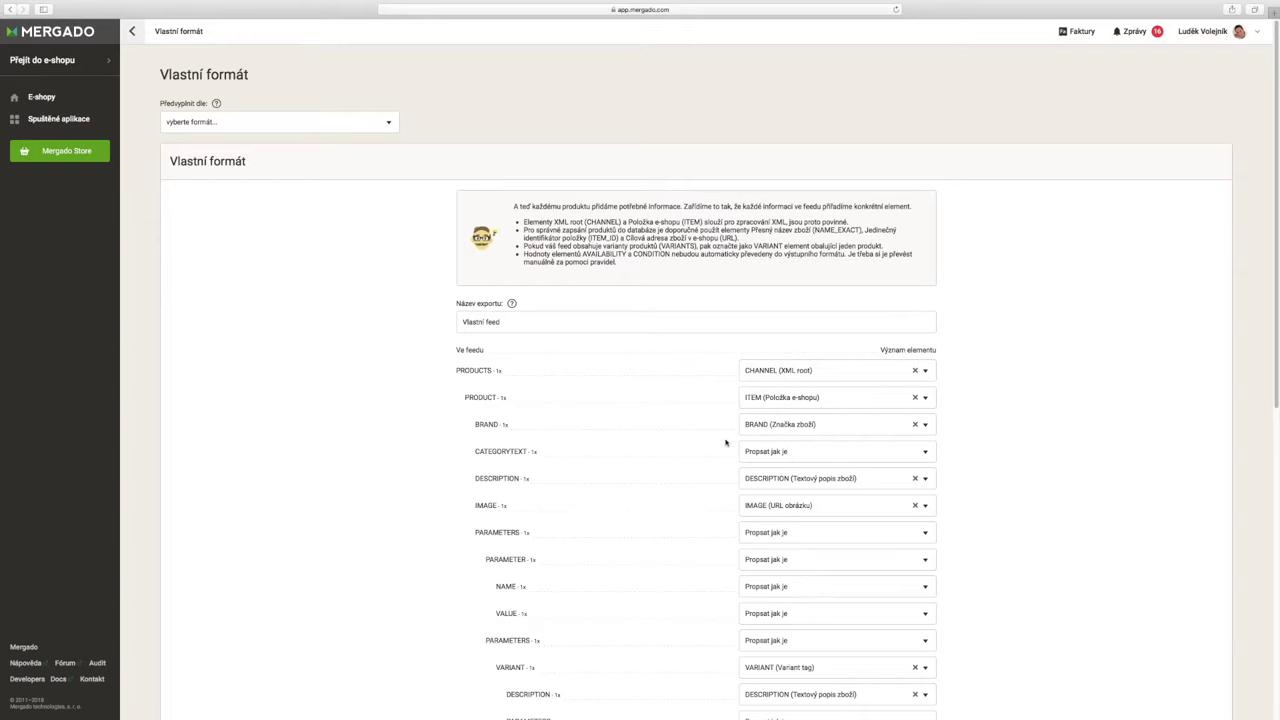
pyautogui.scroll(-10, 715, 503)
pyautogui.click(700, 638)
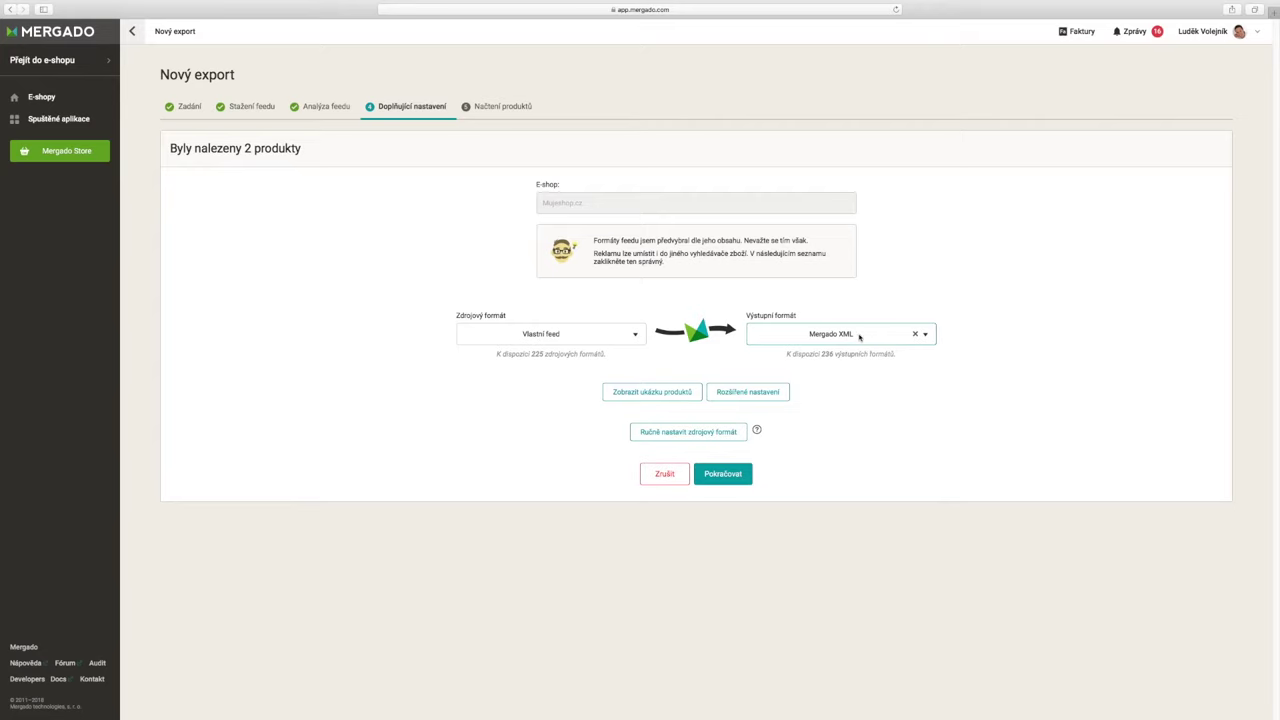
# - Look through the output formats but keep Mergado XML, and finish creating the export through product loading
pyautogui.click(857, 335)
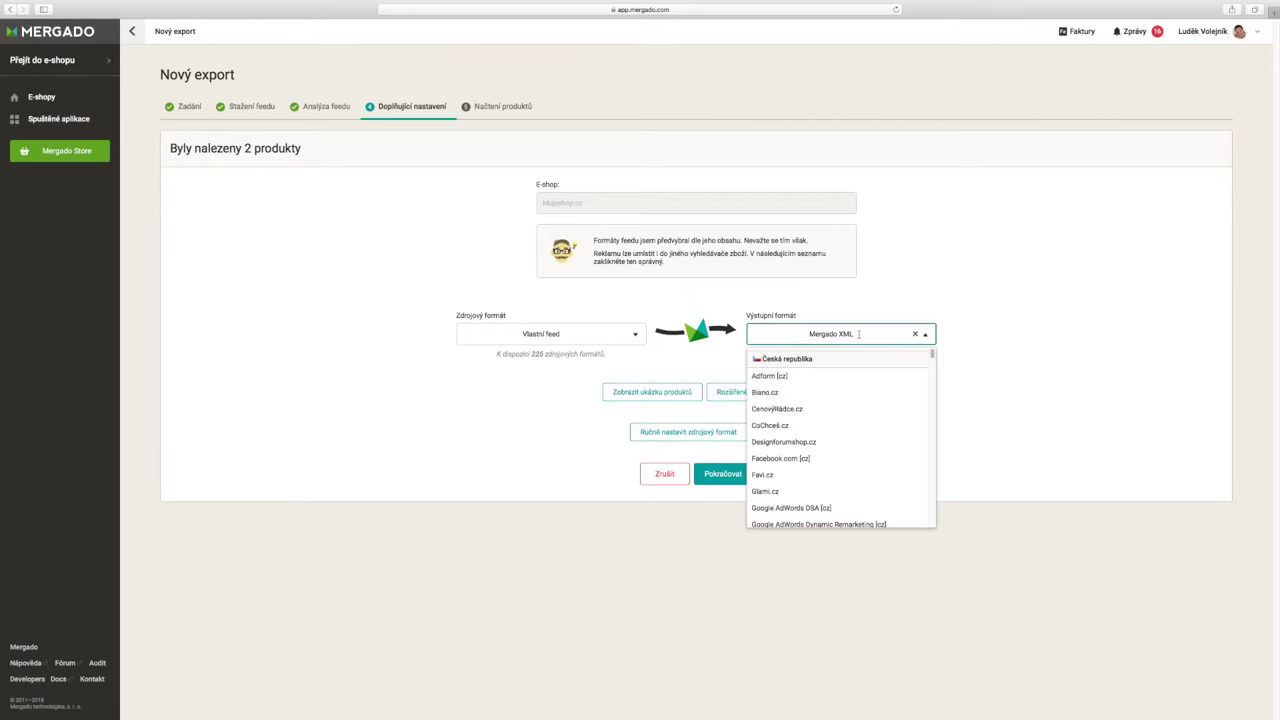
pyautogui.scroll(-10, 850, 378)
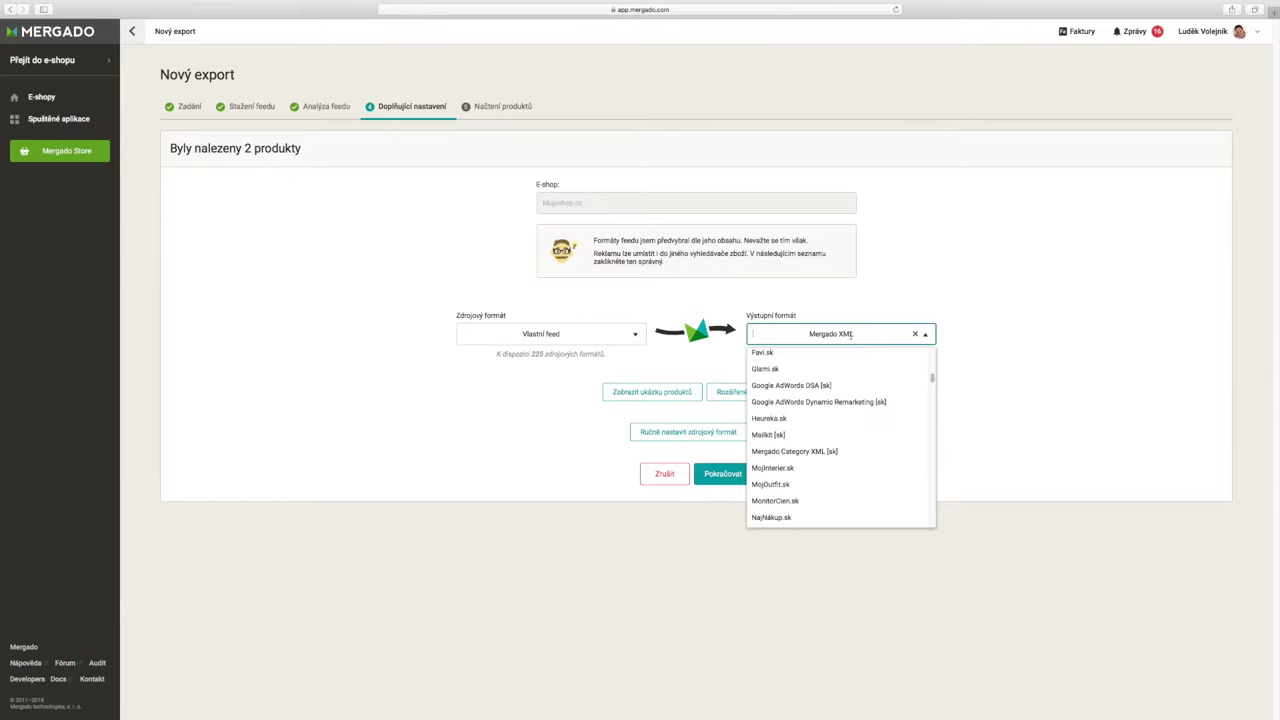
pyautogui.click(887, 298)
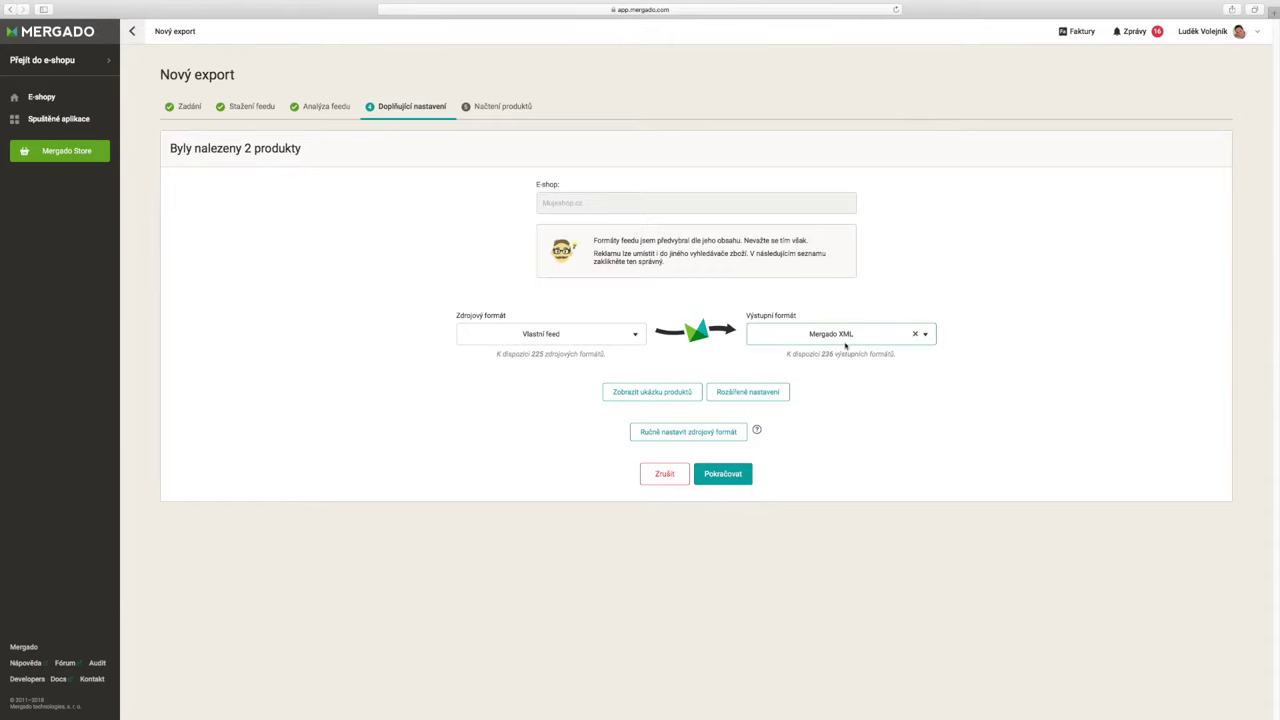
pyautogui.click(739, 481)
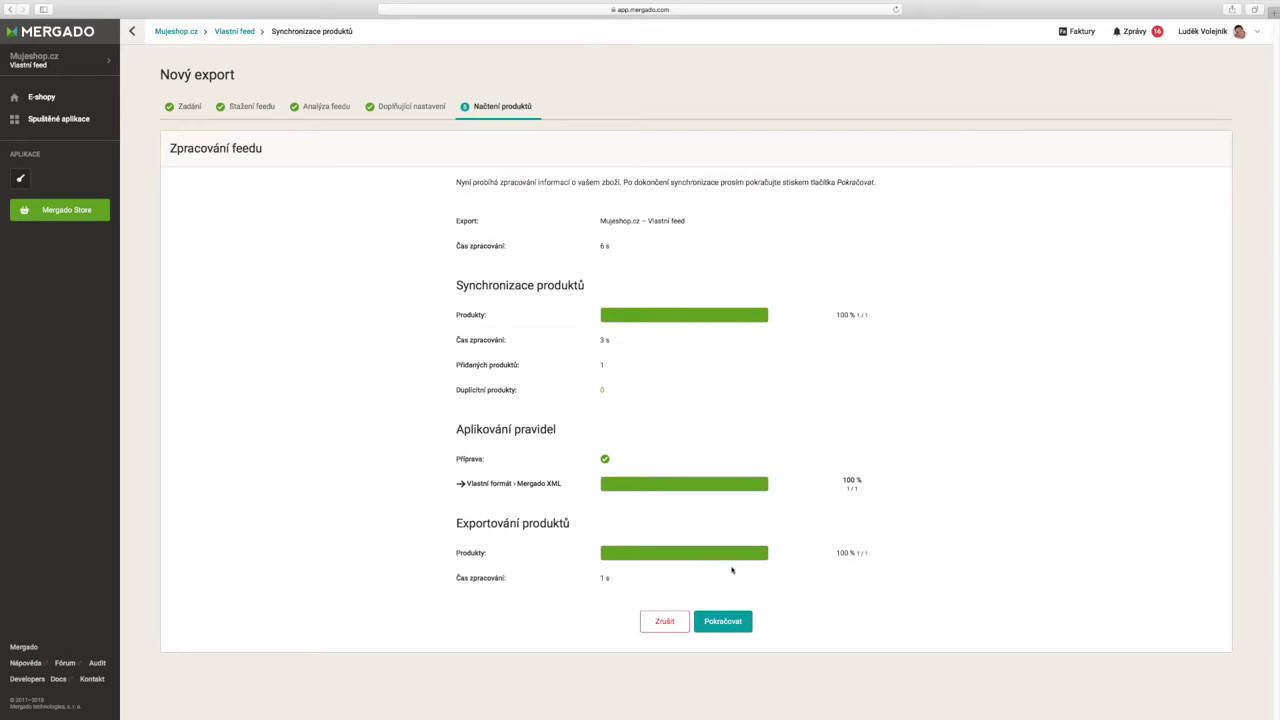
pyautogui.click(739, 627)
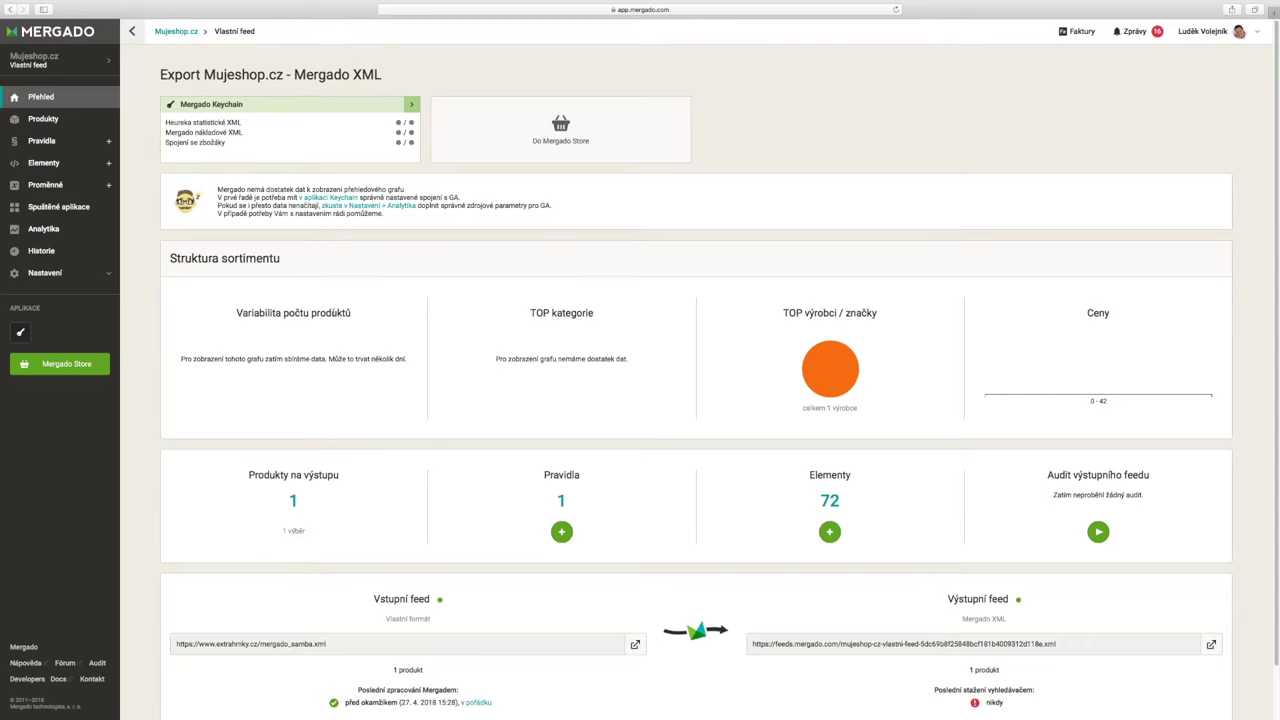
# - Open the custom format settings of the Vlastní feed export, review the element mapping, and save it
pyautogui.click(68, 279)
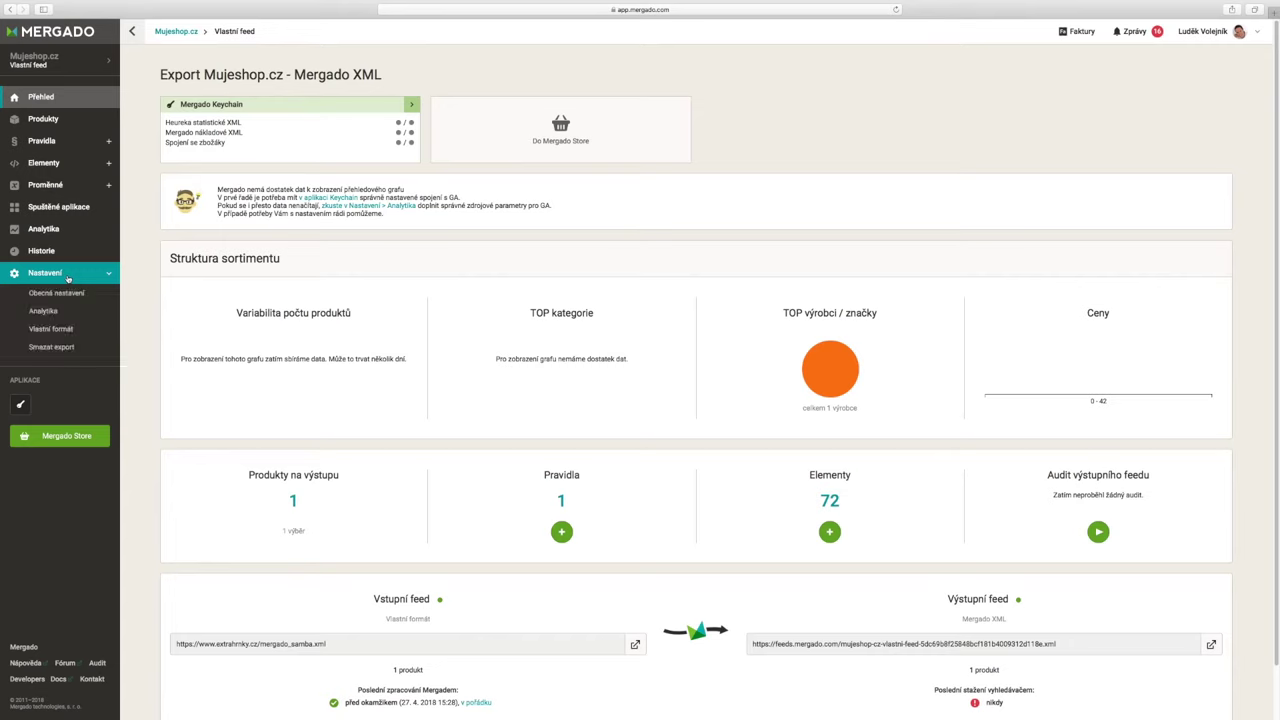
pyautogui.click(62, 335)
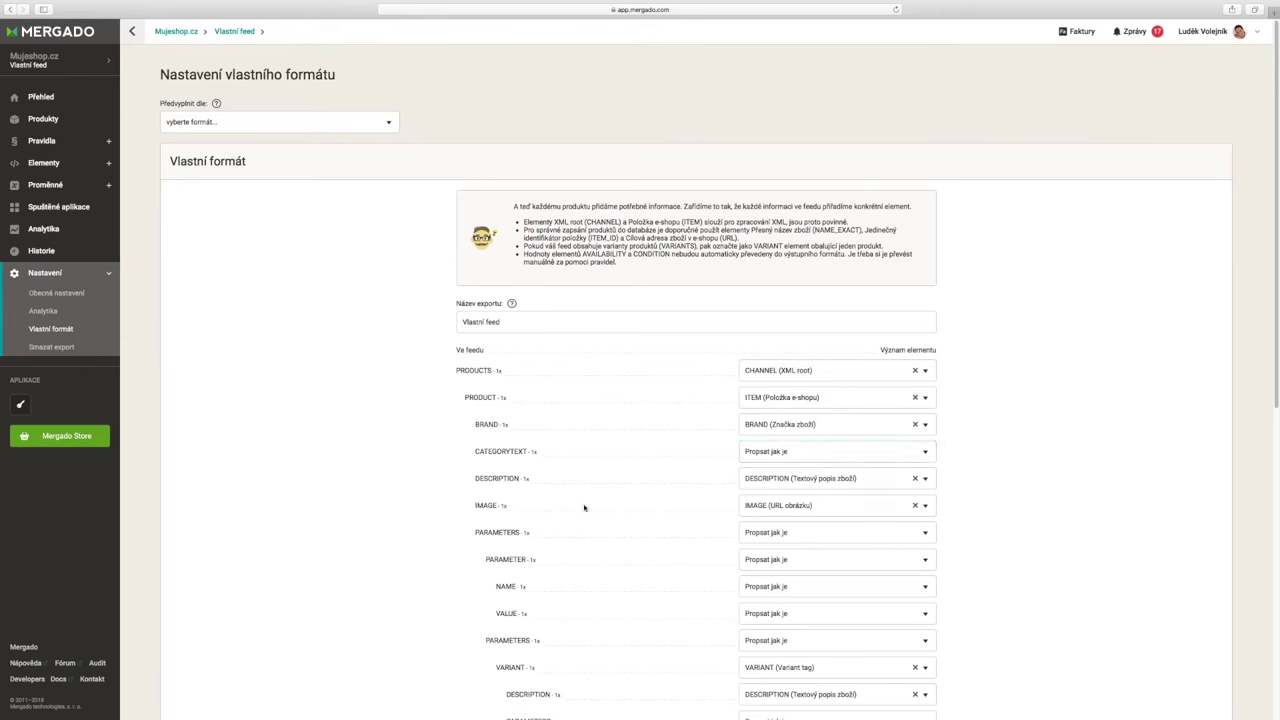
pyautogui.scroll(-2, 658, 560)
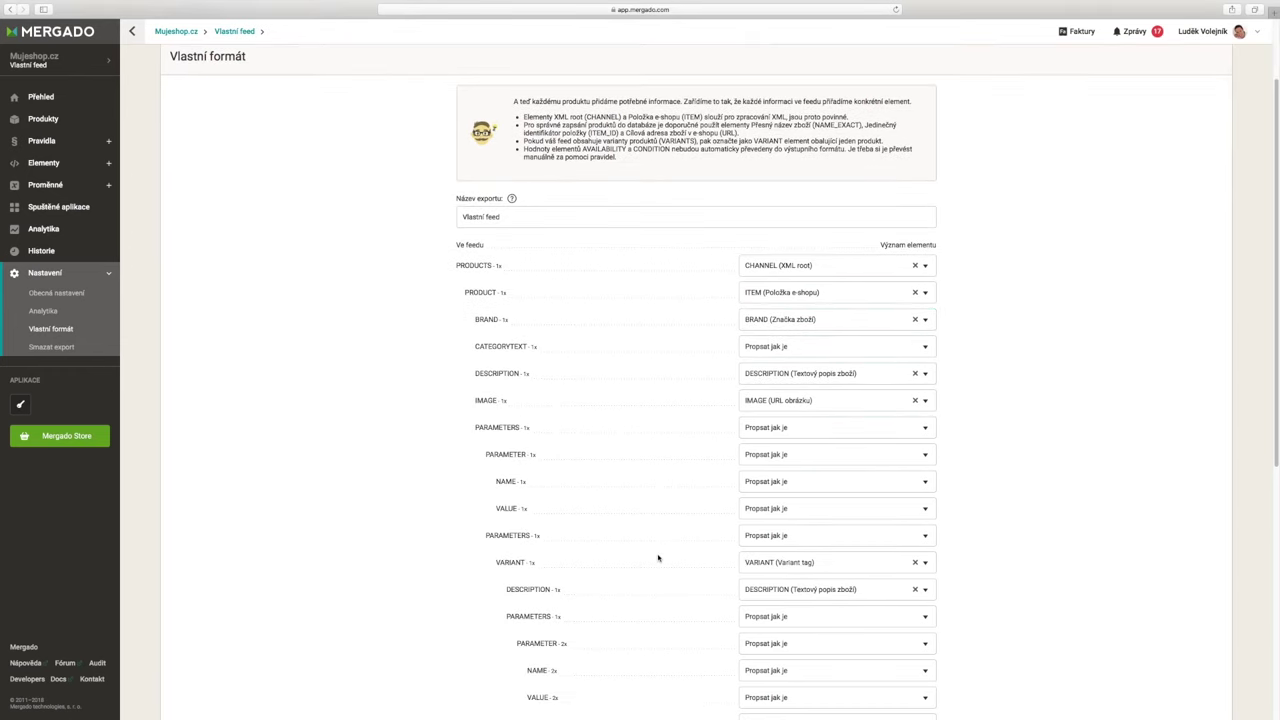
pyautogui.scroll(-8, 660, 557)
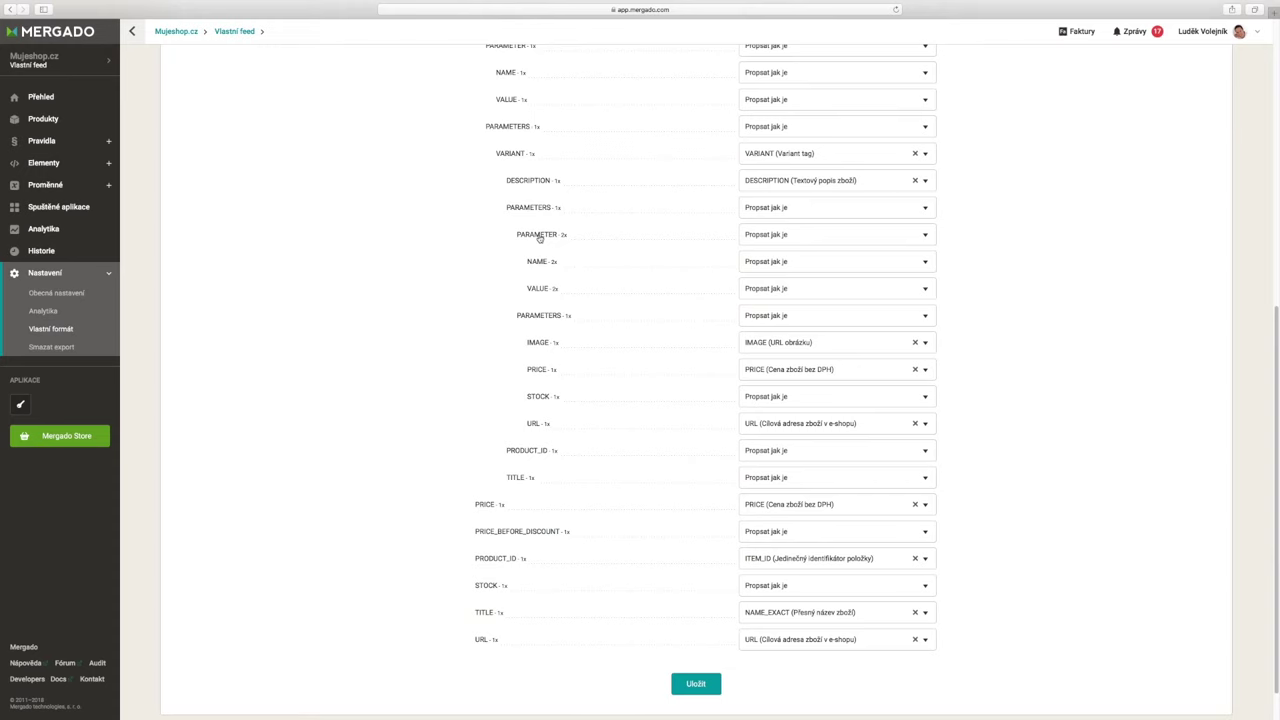
pyautogui.click(698, 685)
pyautogui.scroll(10, 992, 458)
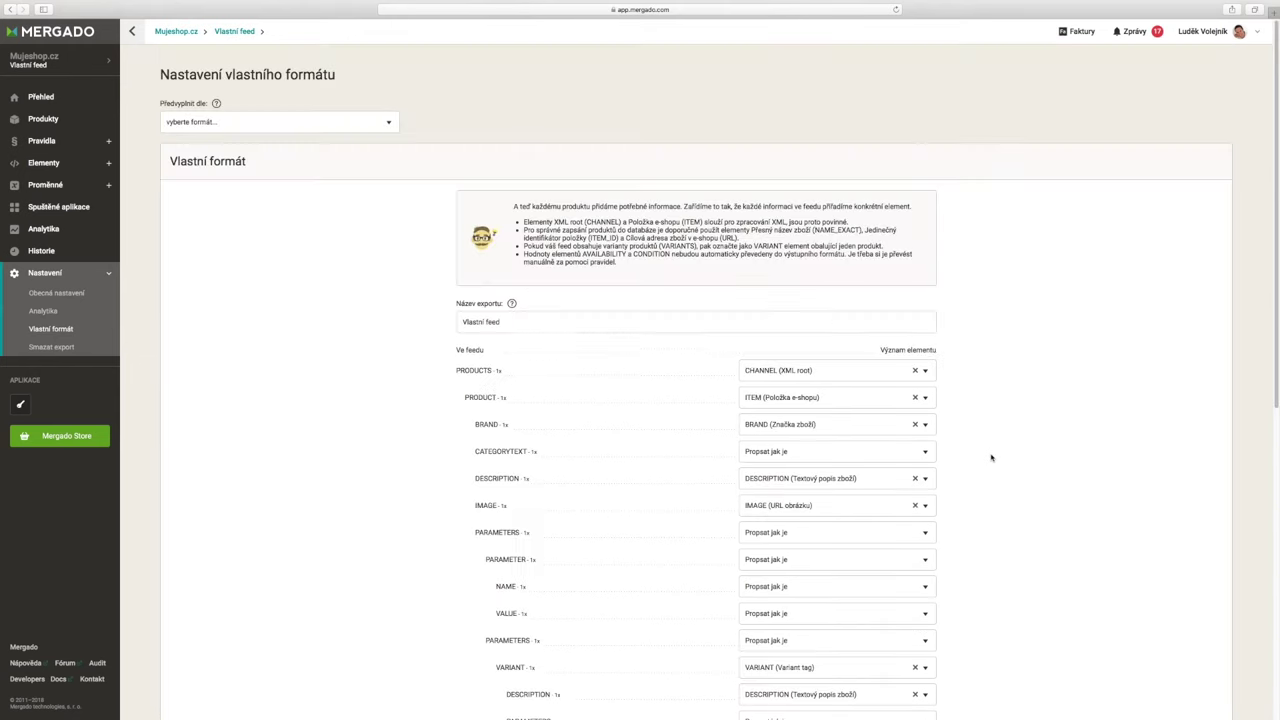